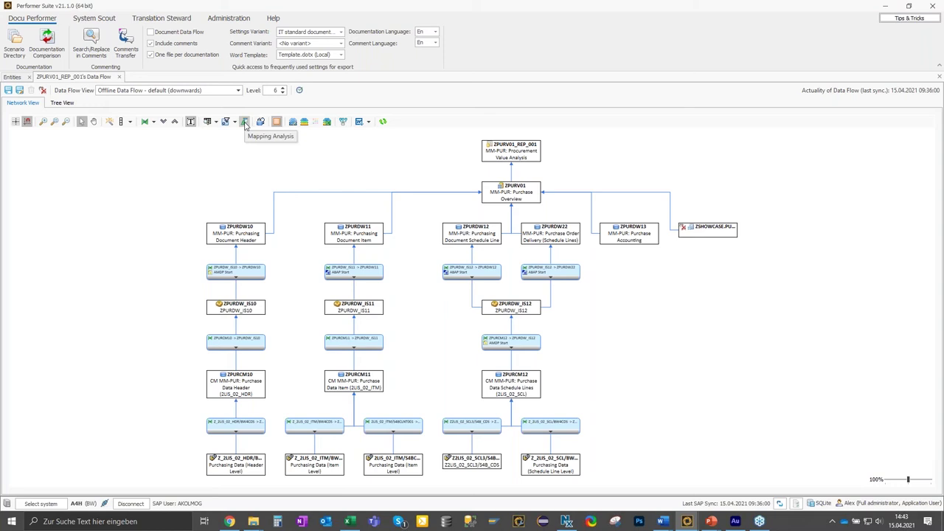
Start the mapping analysis for the ZPURV01_REP_001 data flow and trace the free characteristic 0PURCH_ORG Purchasing org.
click(244, 121)
key(Return)
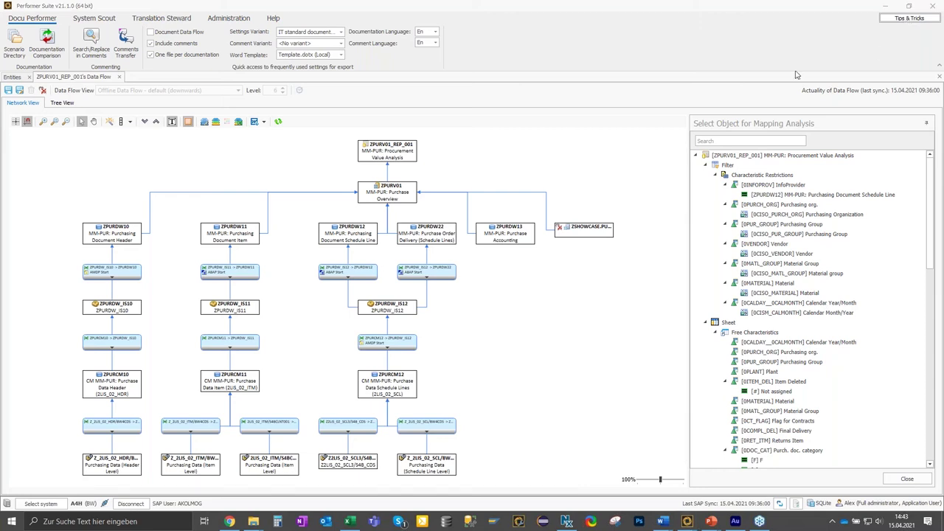
click(774, 353)
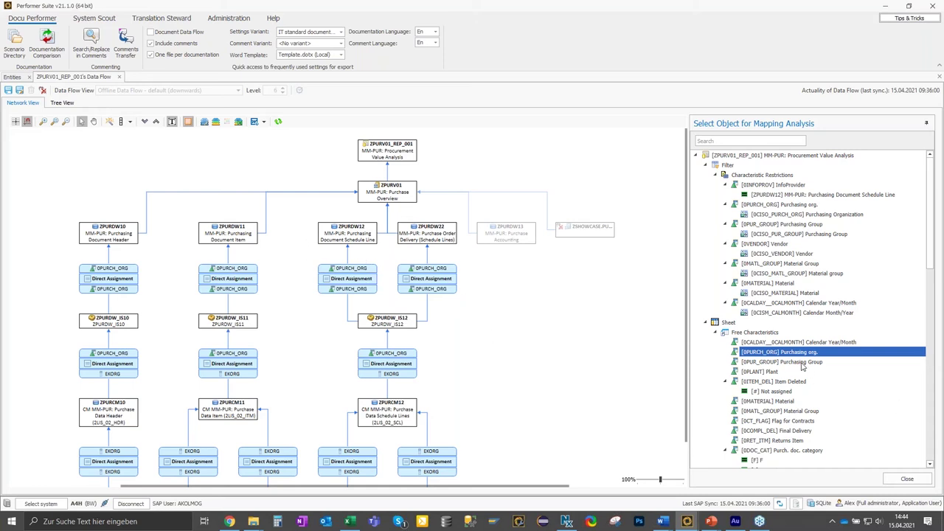
Trace the free characteristic 0PUR_GROUP Purchasing Group and examine its assignments below ZPURDW12 and ZPURDW22 up close.
click(798, 363)
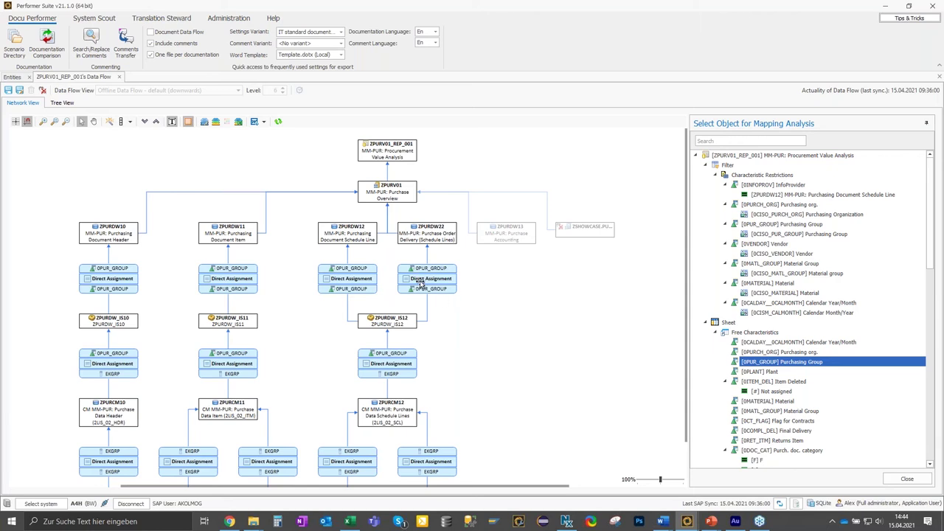
scroll(319, 293, up, 4)
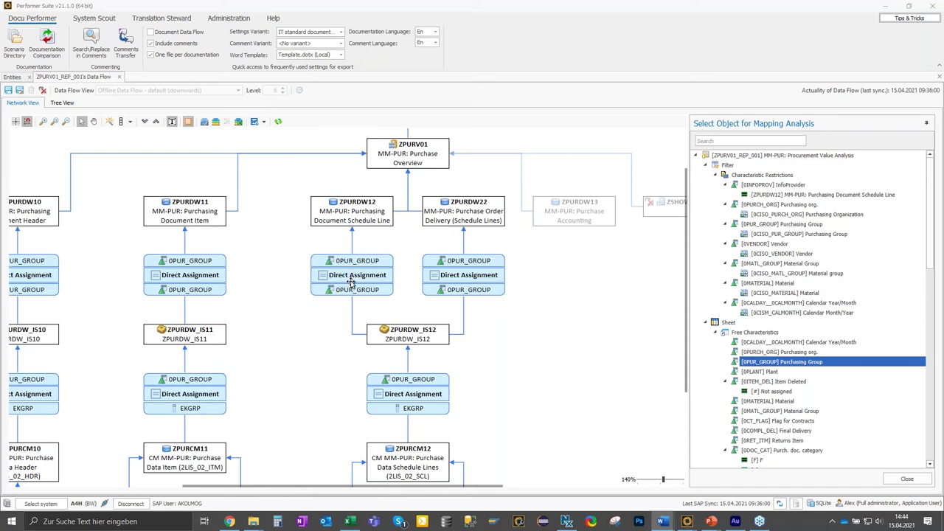
scroll(343, 294, up, 1)
scroll(343, 294, down, 2)
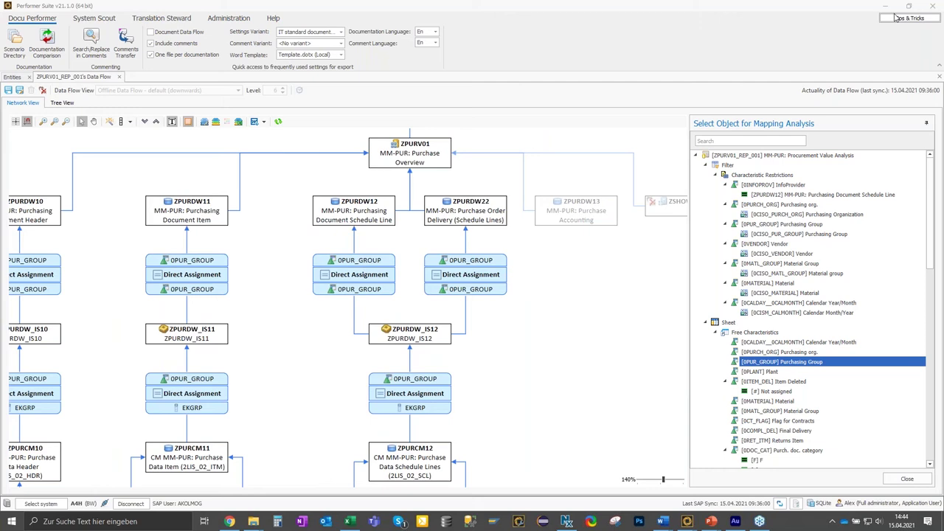
Search the mapping analysis objects for "Return" and trace the characteristic 0RET_ITM Returns Item through the data flow.
click(760, 142)
text(Return)
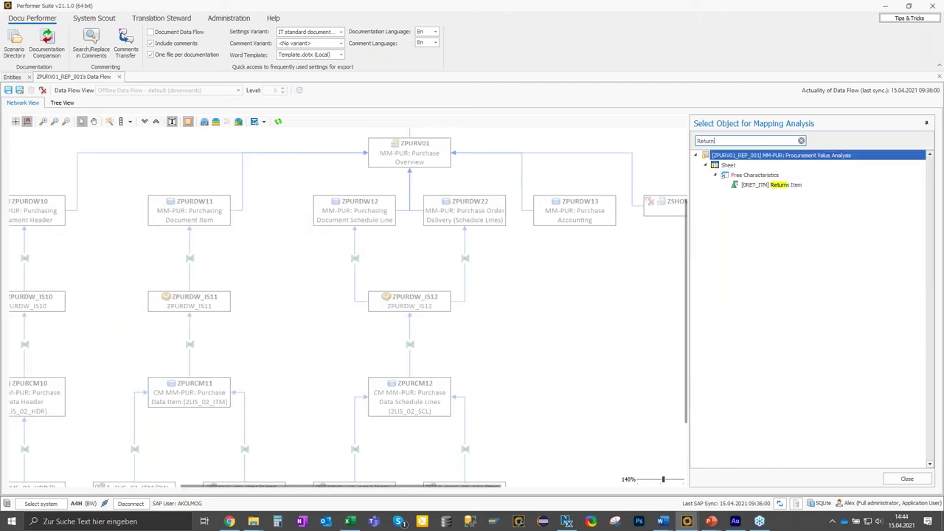
click(767, 190)
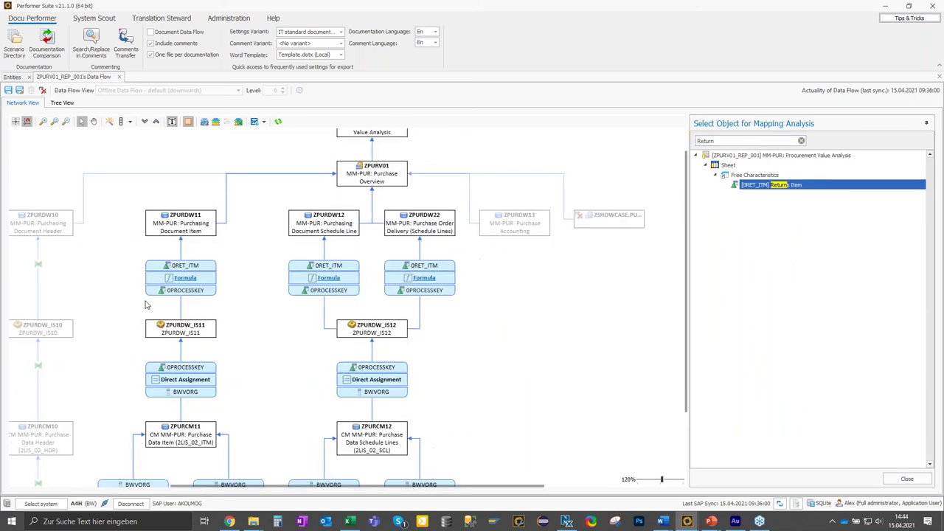
drag(312, 490, 295, 489)
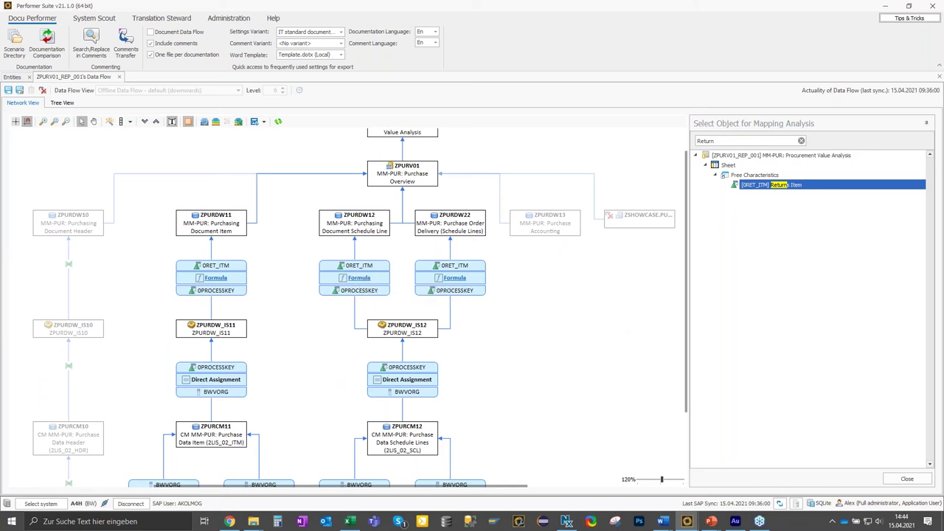
Read the 0RET_ITM formula in the transformation feeding ZPURDW12, then close it.
click(353, 279)
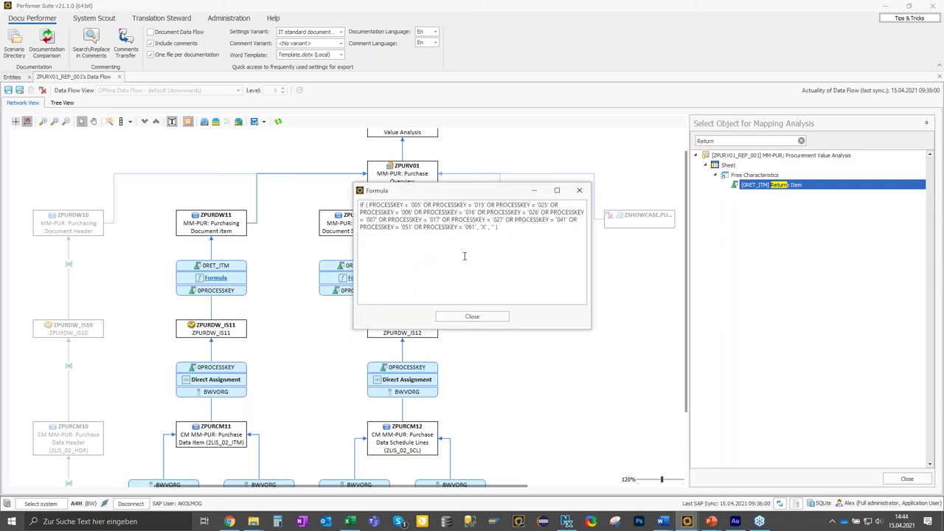
drag(512, 234, 332, 207)
click(555, 224)
click(579, 191)
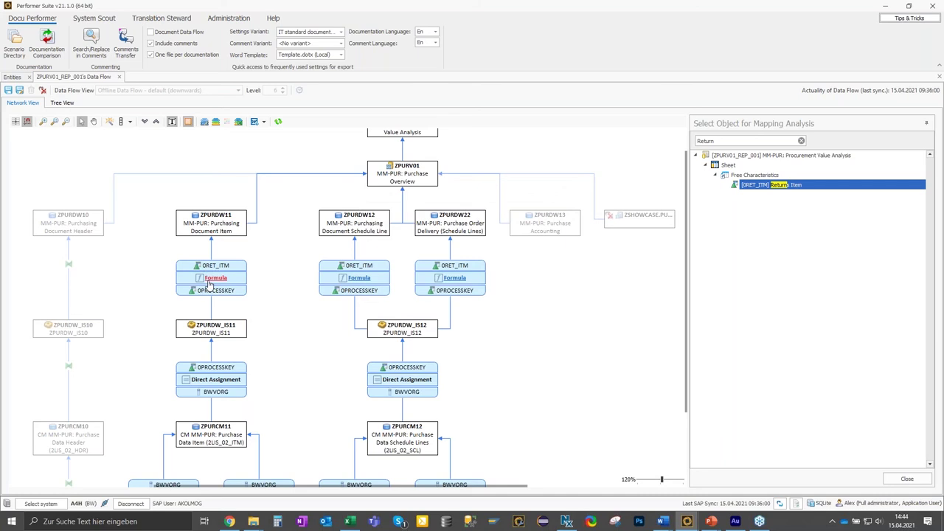
Check the 0RET_ITM formula feeding ZPURDW11, close it, and follow the Returns Item mapping down to the data sources.
click(214, 279)
click(579, 190)
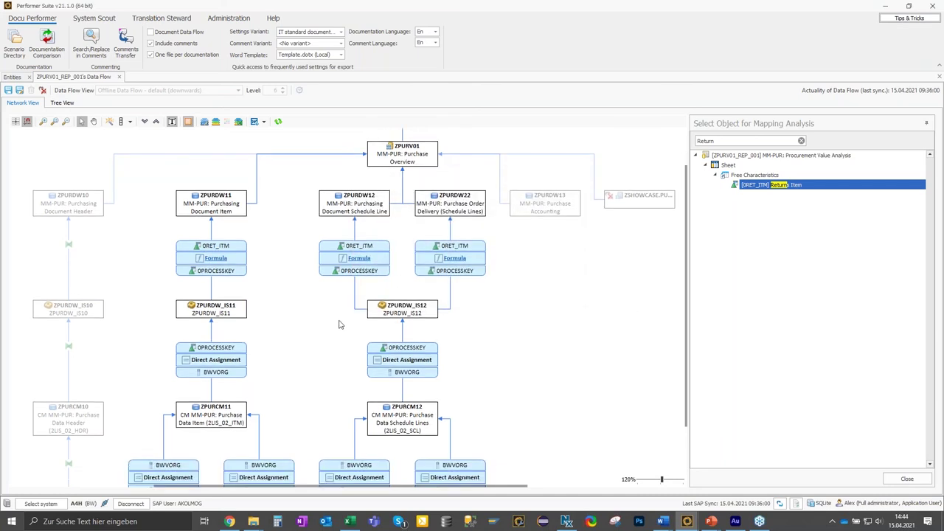
scroll(338, 318, down, 2)
scroll(335, 329, down, 3)
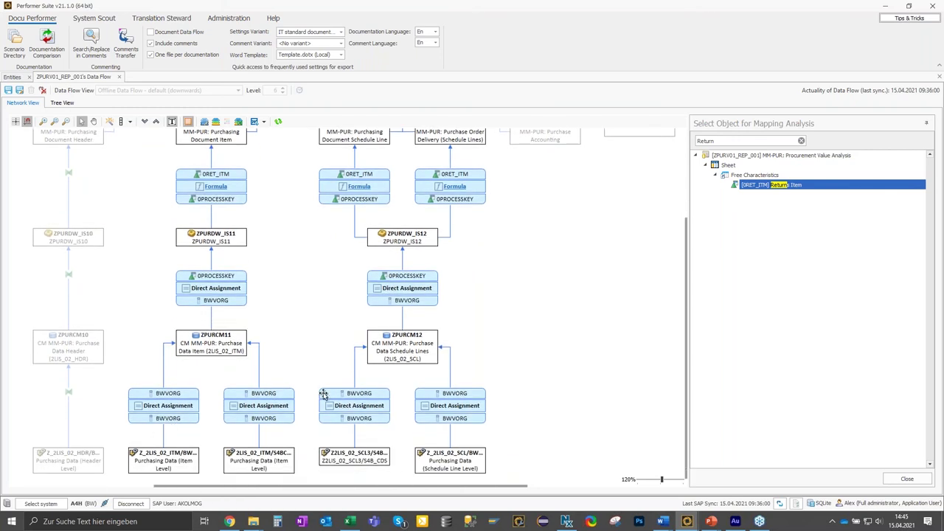
scroll(324, 395, up, 1)
scroll(360, 308, up, 1)
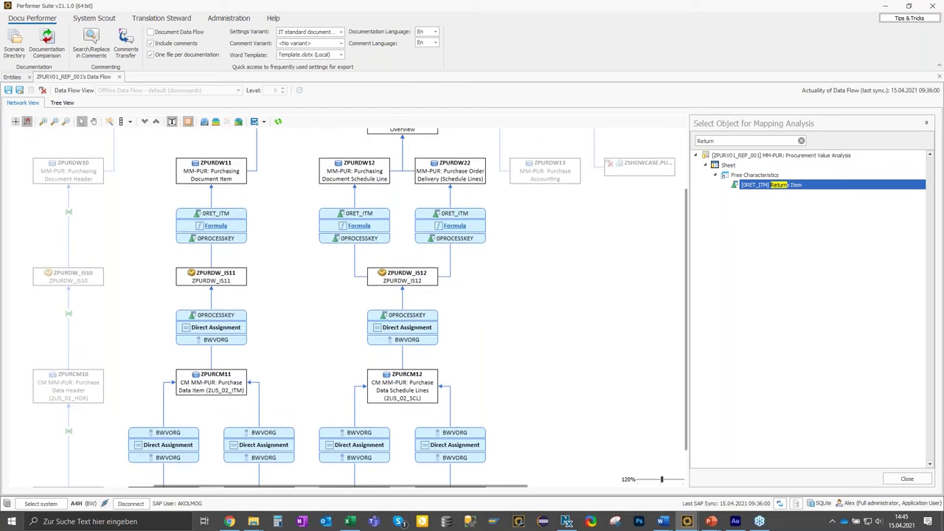
Search the mapping analysis objects for "0ven" and trace 0VENDOR Vendor from the filter's characteristic restrictions.
text(0ven)
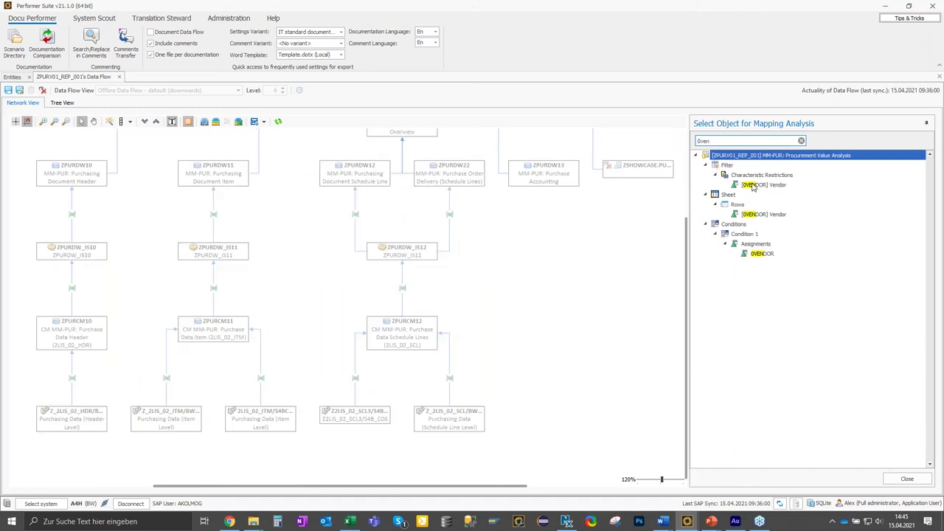
click(756, 186)
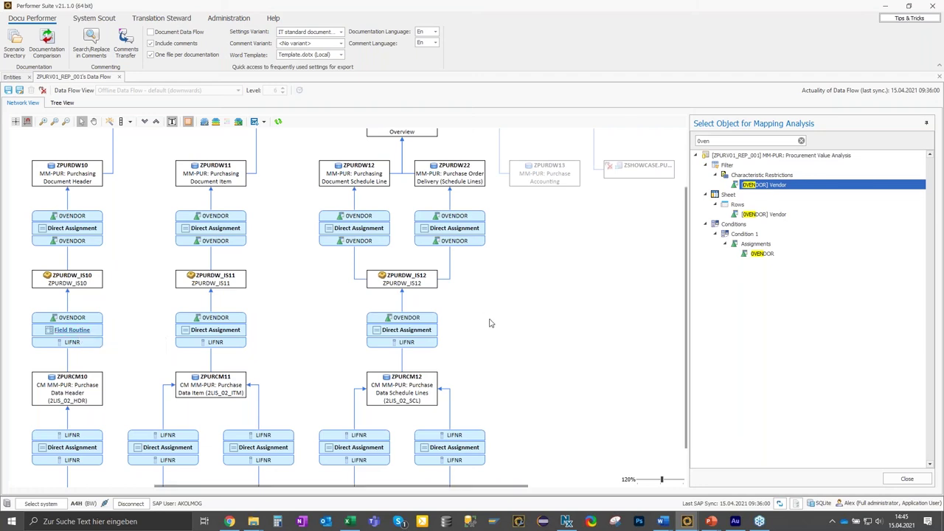
Review the source code of the 0VENDOR field routine between ZPURCM10 and ZPURDW_IS10, then close it.
click(75, 337)
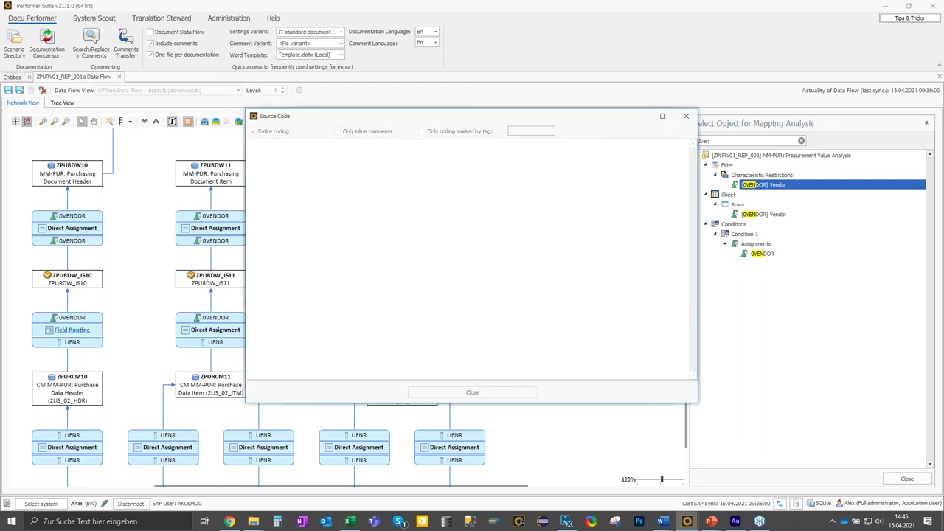
key(ctrl+a)
click(413, 303)
key(ctrl+a)
click(387, 264)
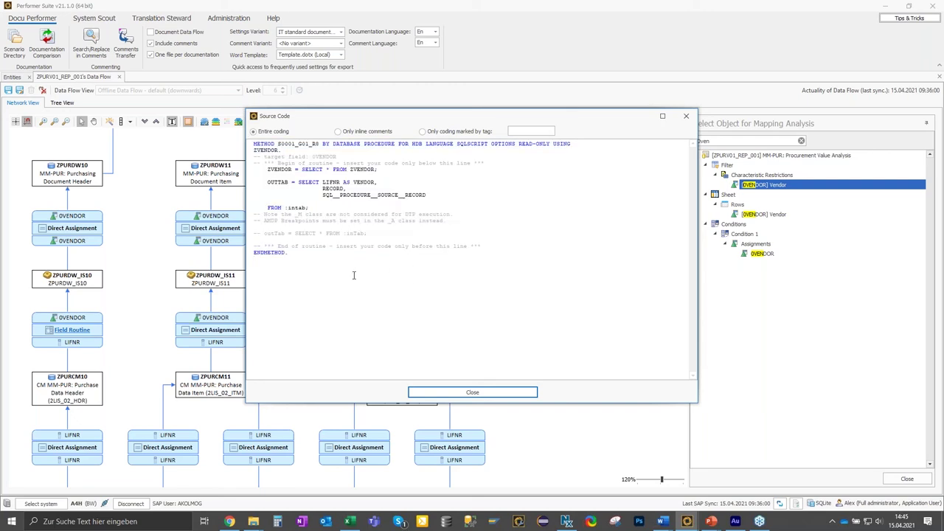
click(687, 118)
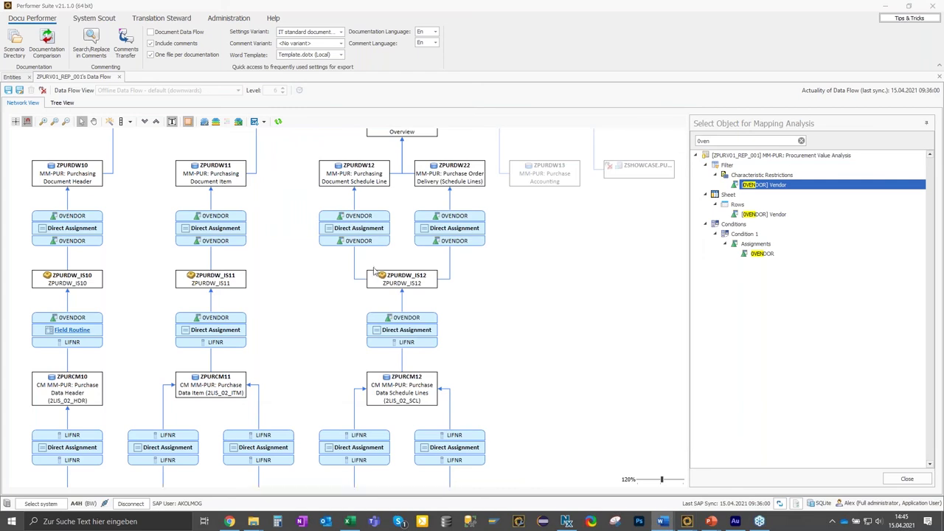
Bring the whole 0VENDOR mapping into view and review the available export formats without exporting.
scroll(320, 219, down, 1)
scroll(320, 218, down, 2)
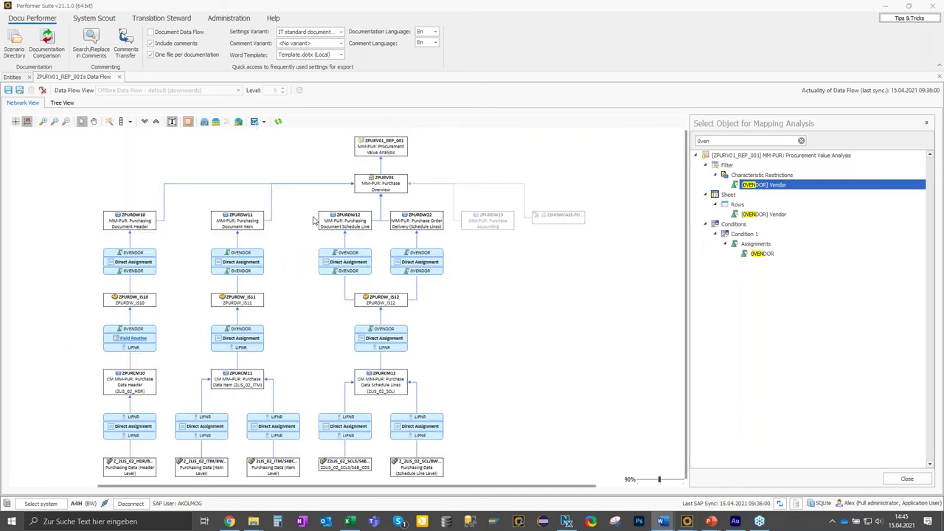
click(263, 122)
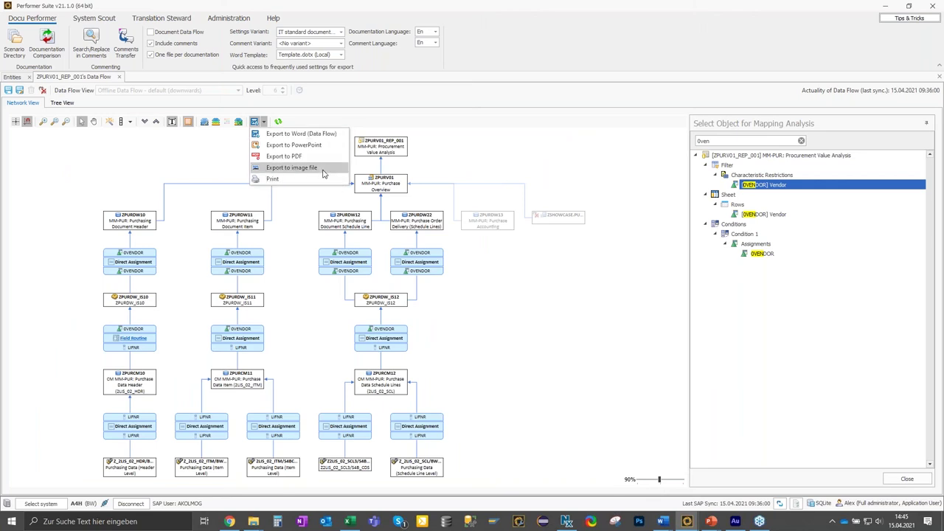
click(536, 14)
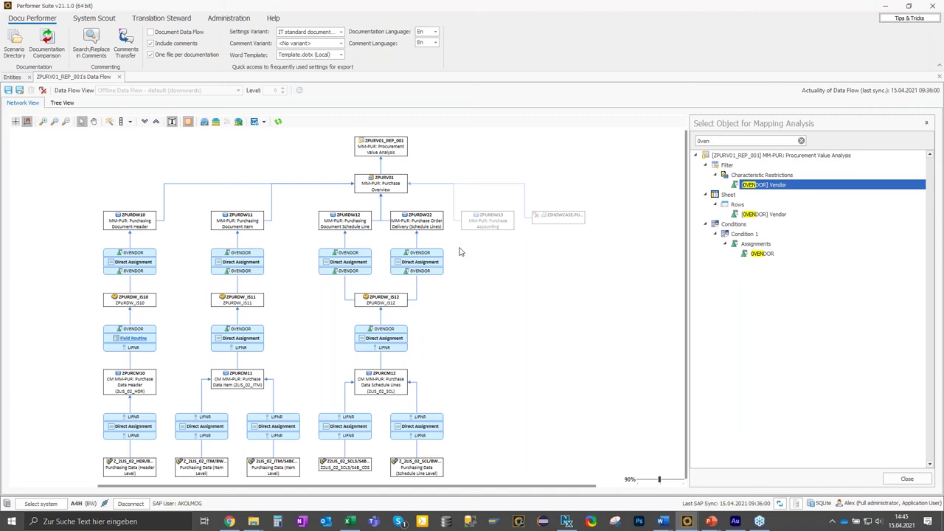